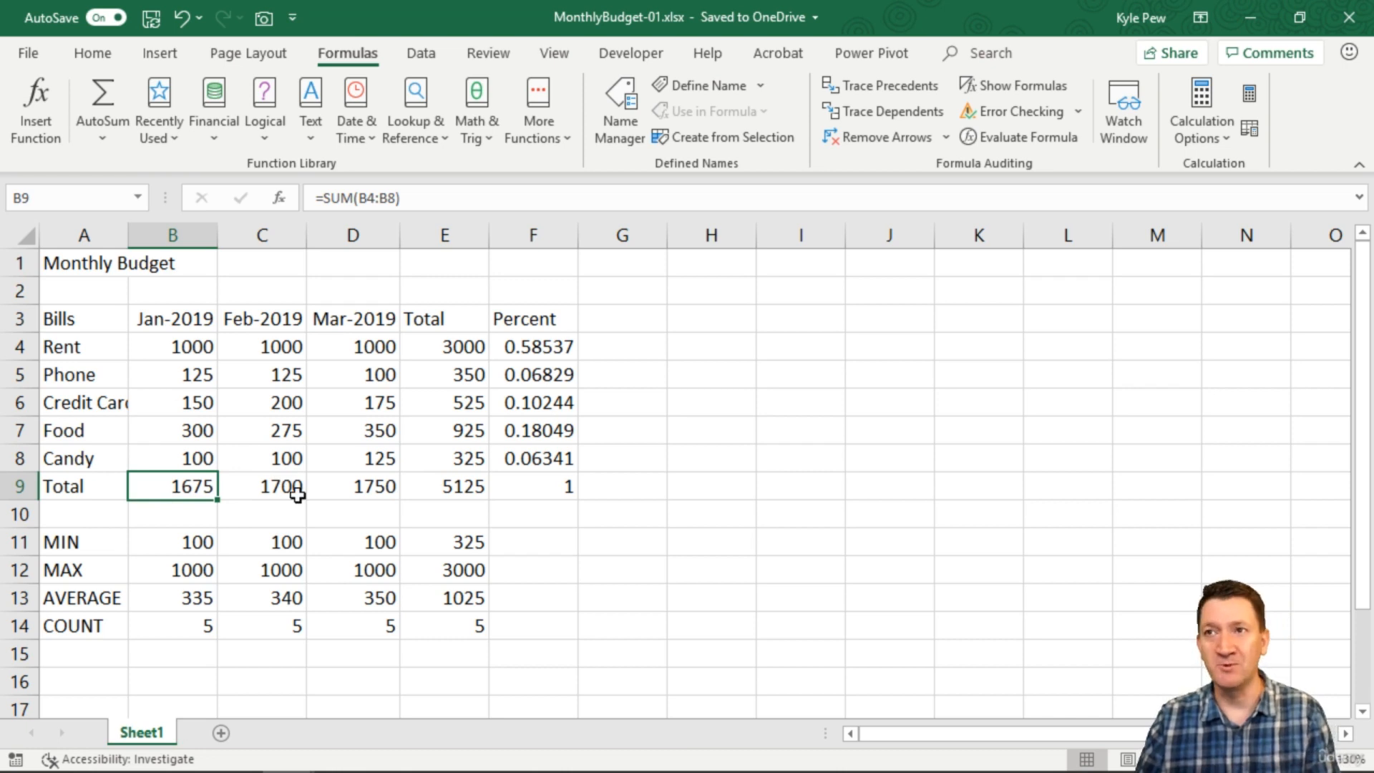
# Examine the SUM formulas behind the January, February and March totals in row 9
pyautogui.click(348, 483)
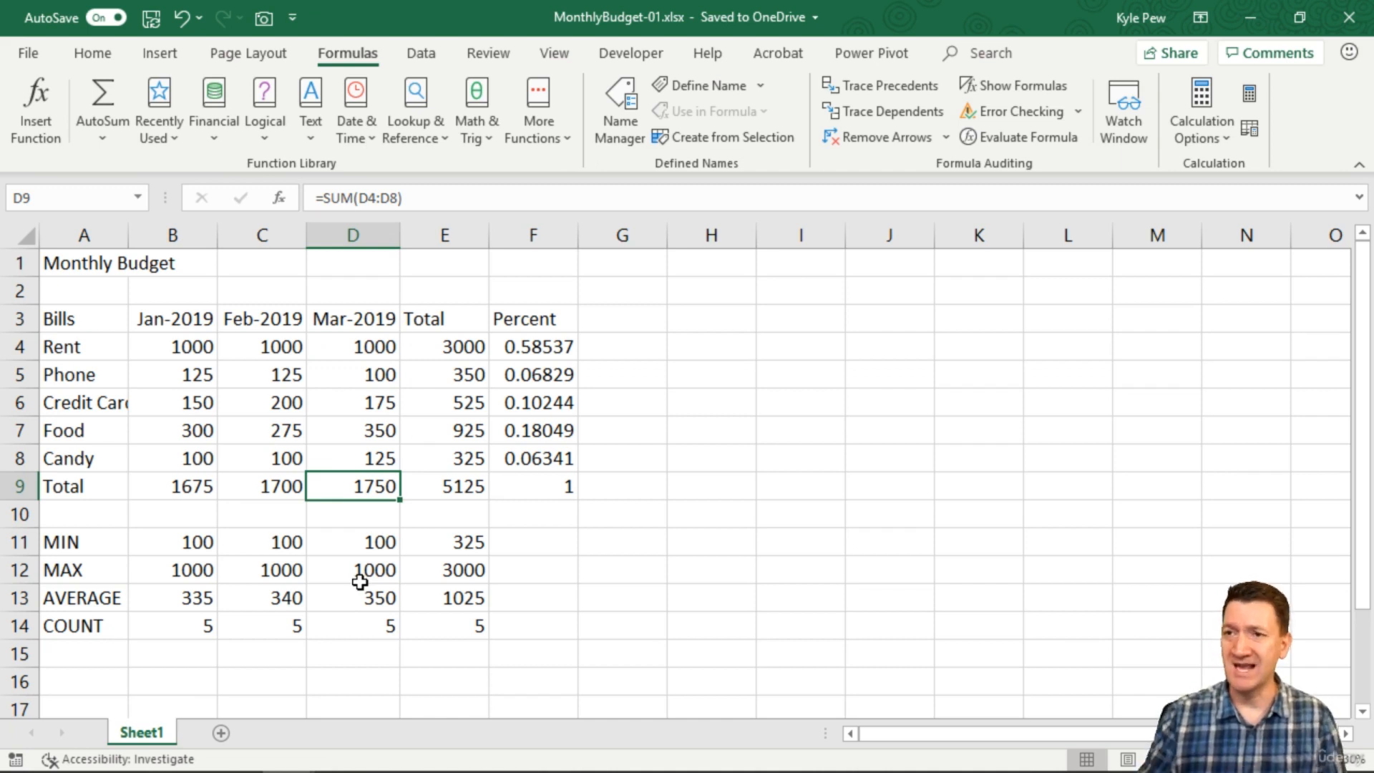
pyautogui.click(183, 484)
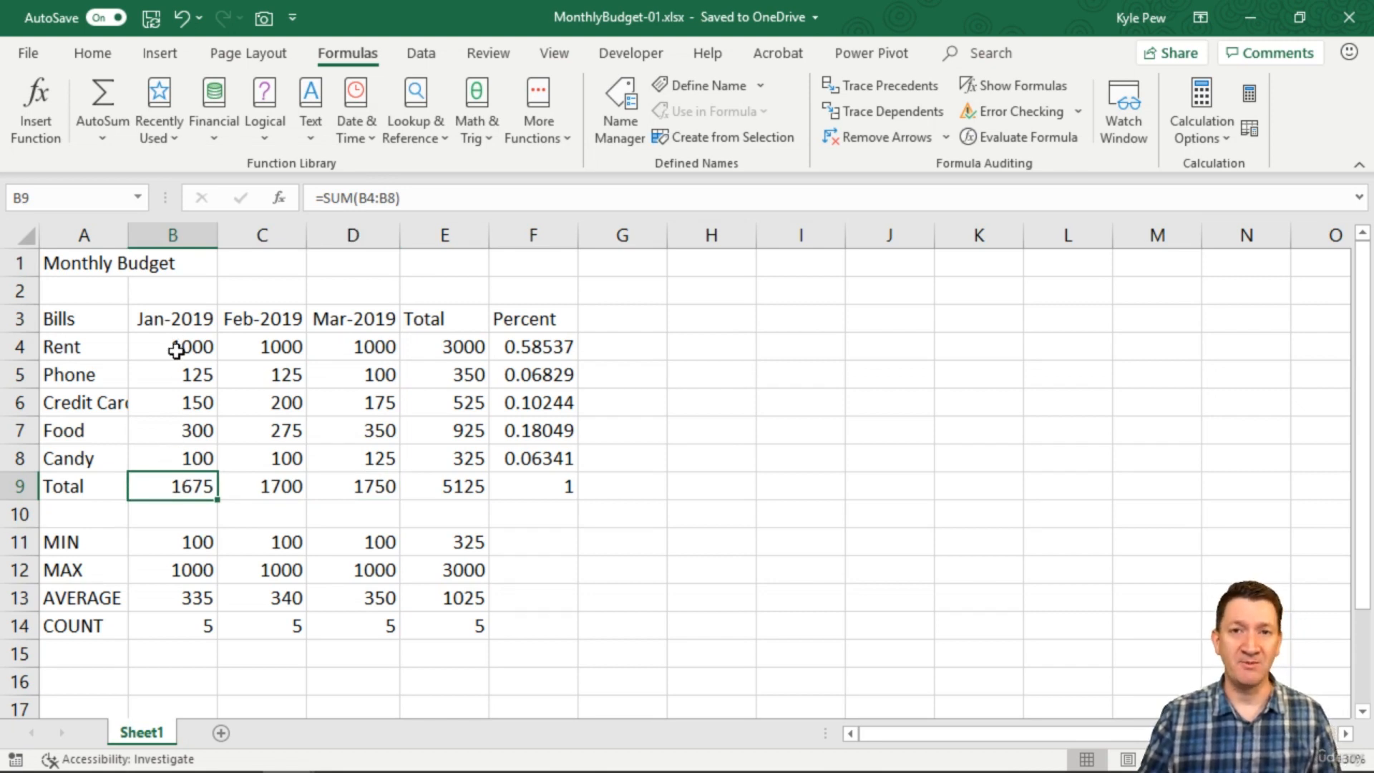
pyautogui.click(251, 489)
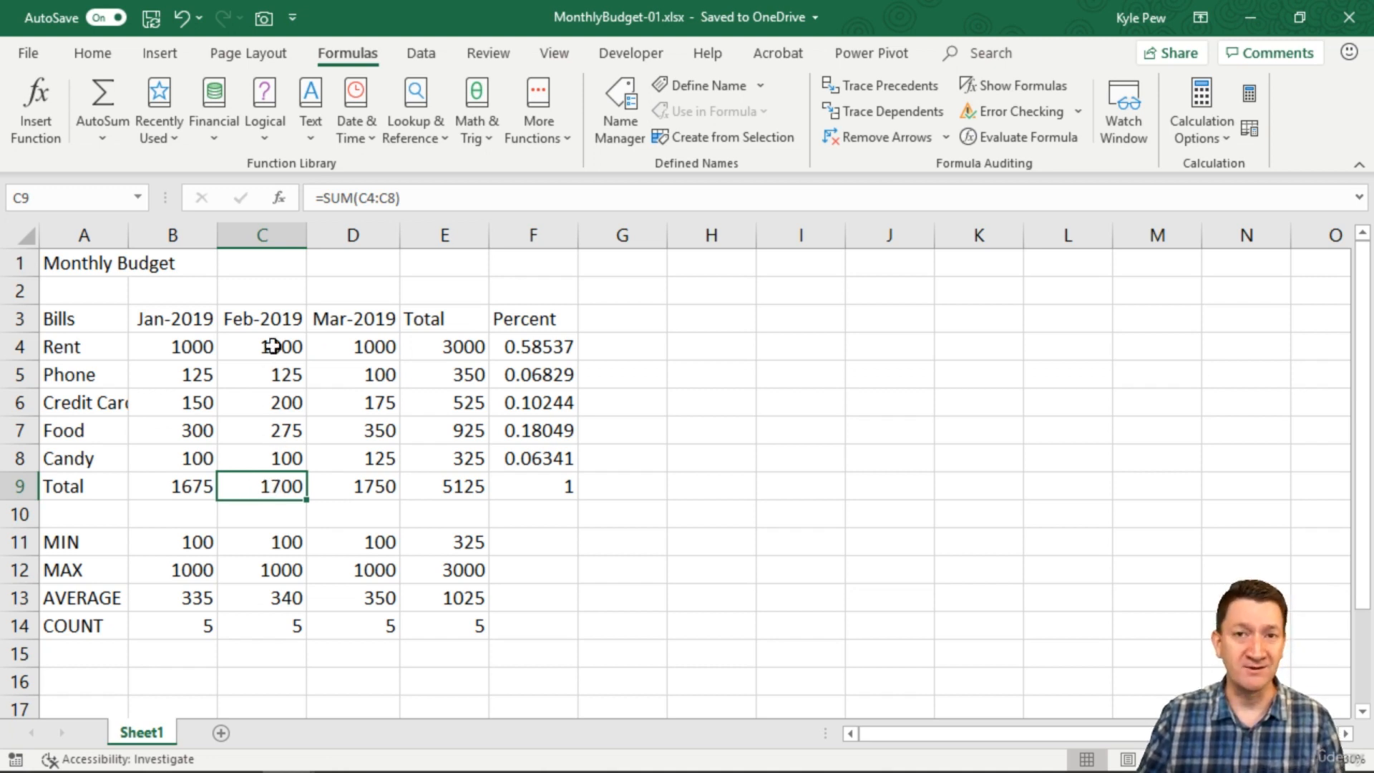
pyautogui.click(339, 486)
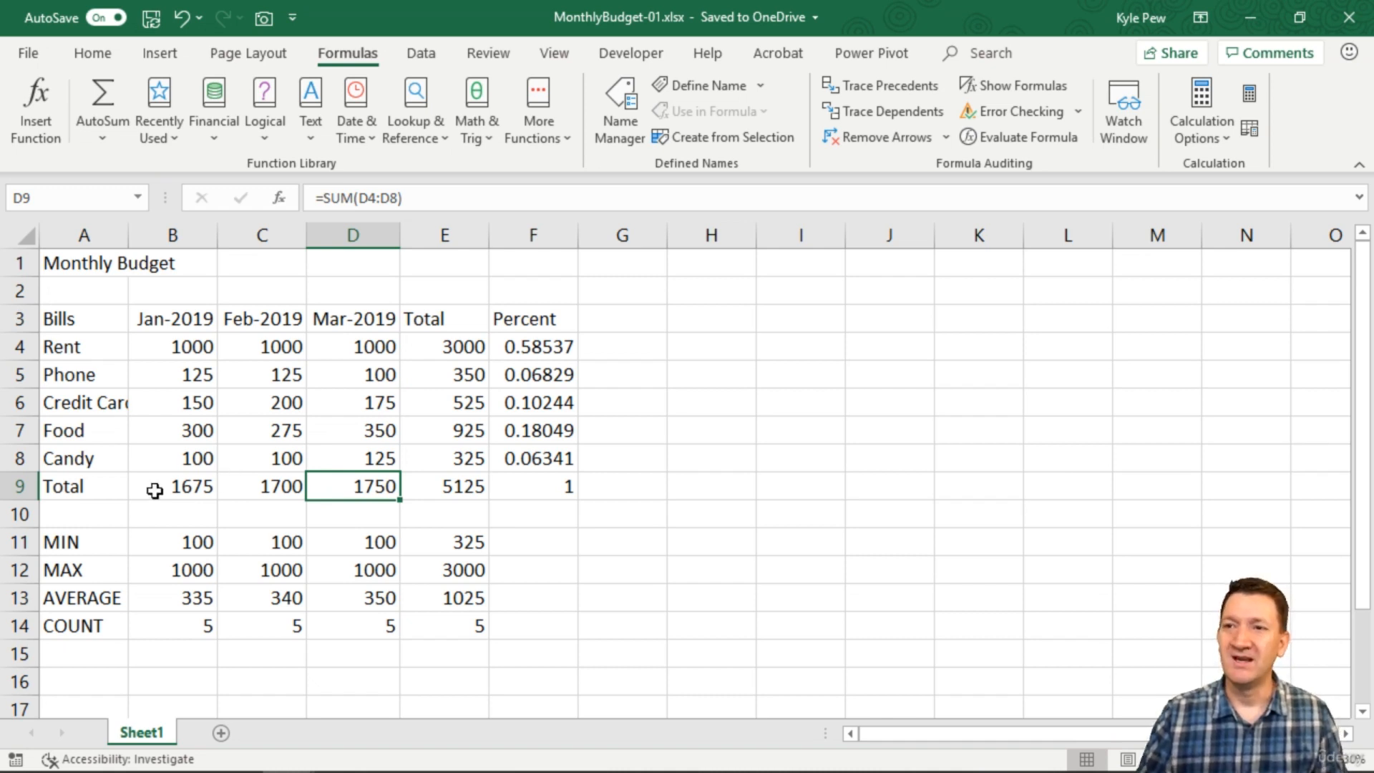
# Clear the totals in B9:E9 and E4:E8 and the percentages in F4:F9
pyautogui.moveTo(155, 489); pyautogui.dragTo(415, 484)
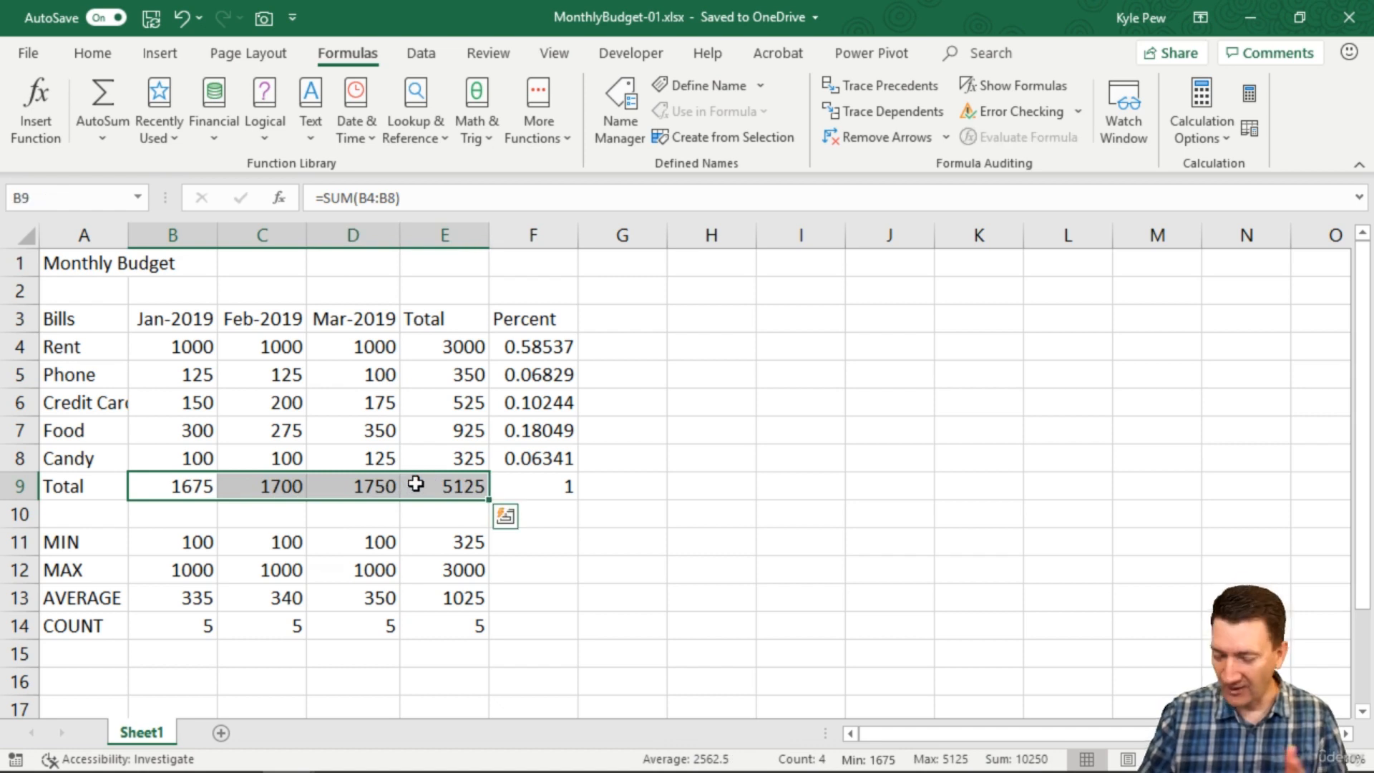
pyautogui.press('Delete')
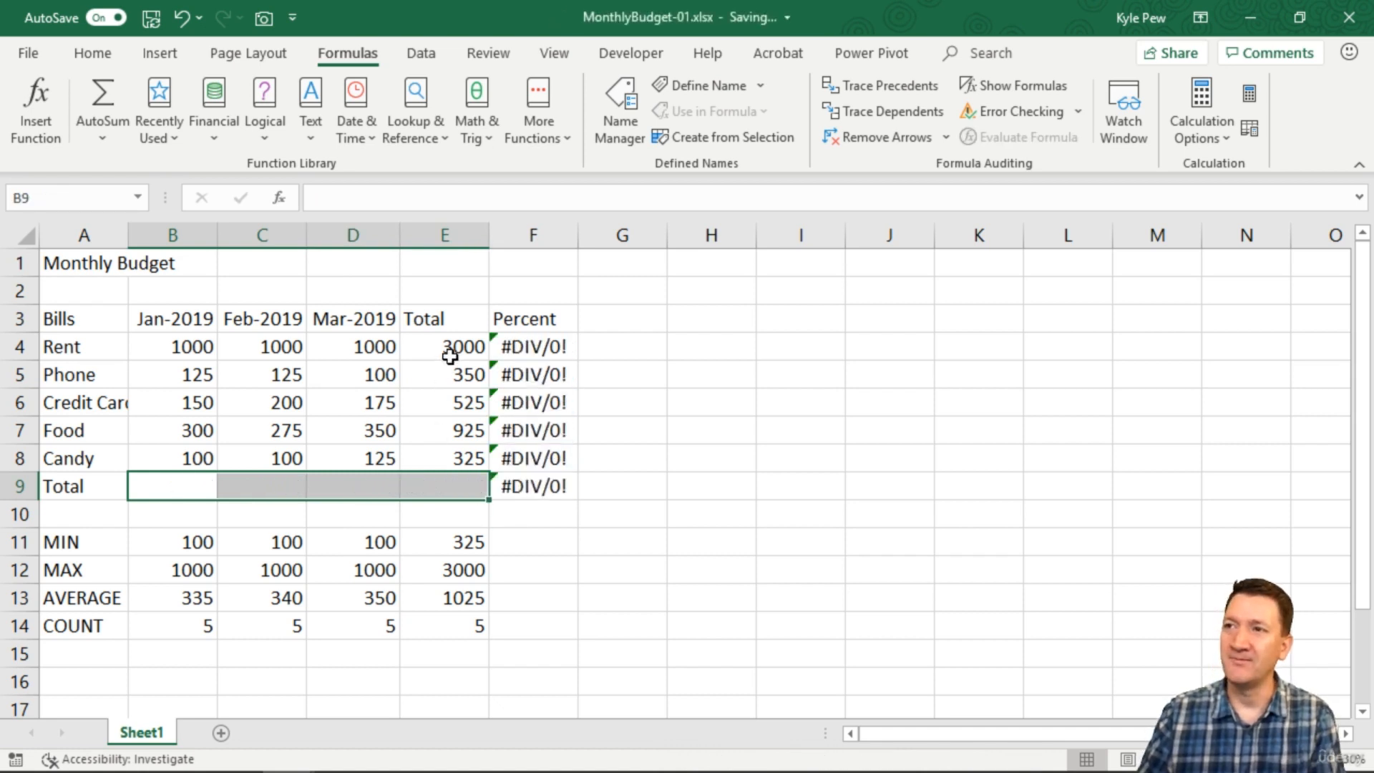
pyautogui.moveTo(448, 350); pyautogui.dragTo(448, 447)
pyautogui.press('Delete')
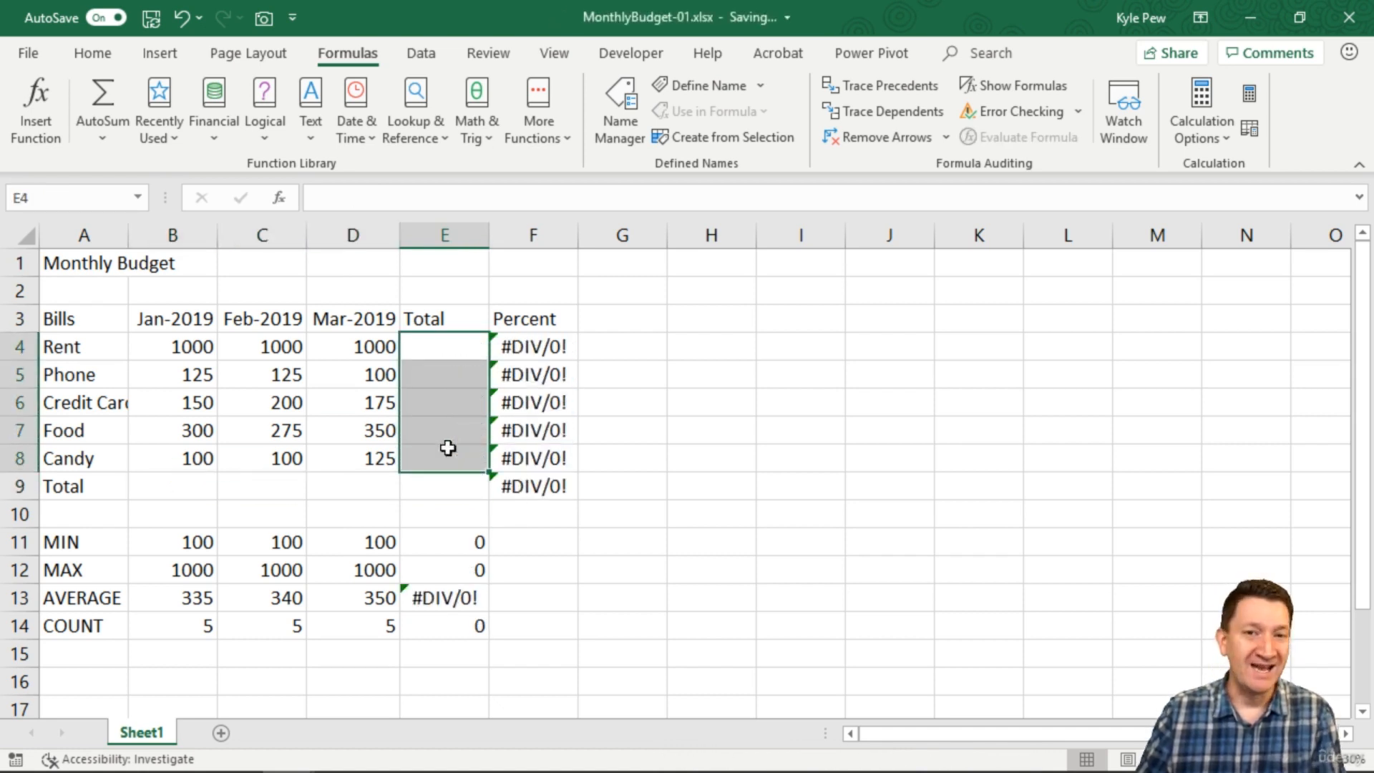
pyautogui.moveTo(548, 349); pyautogui.dragTo(544, 481)
pyautogui.press('Delete')
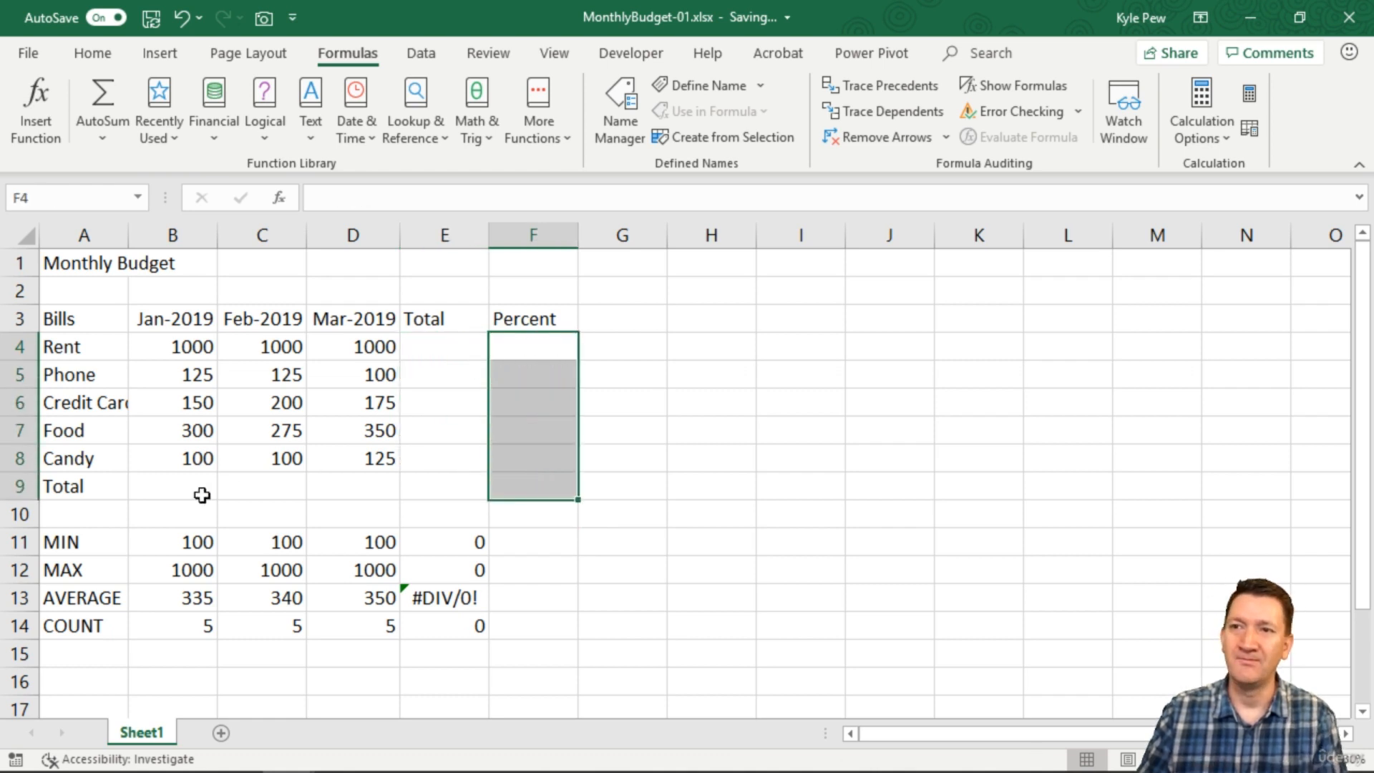
# Total the January bills in B9 with AutoSum over B4:B8
pyautogui.click(202, 495)
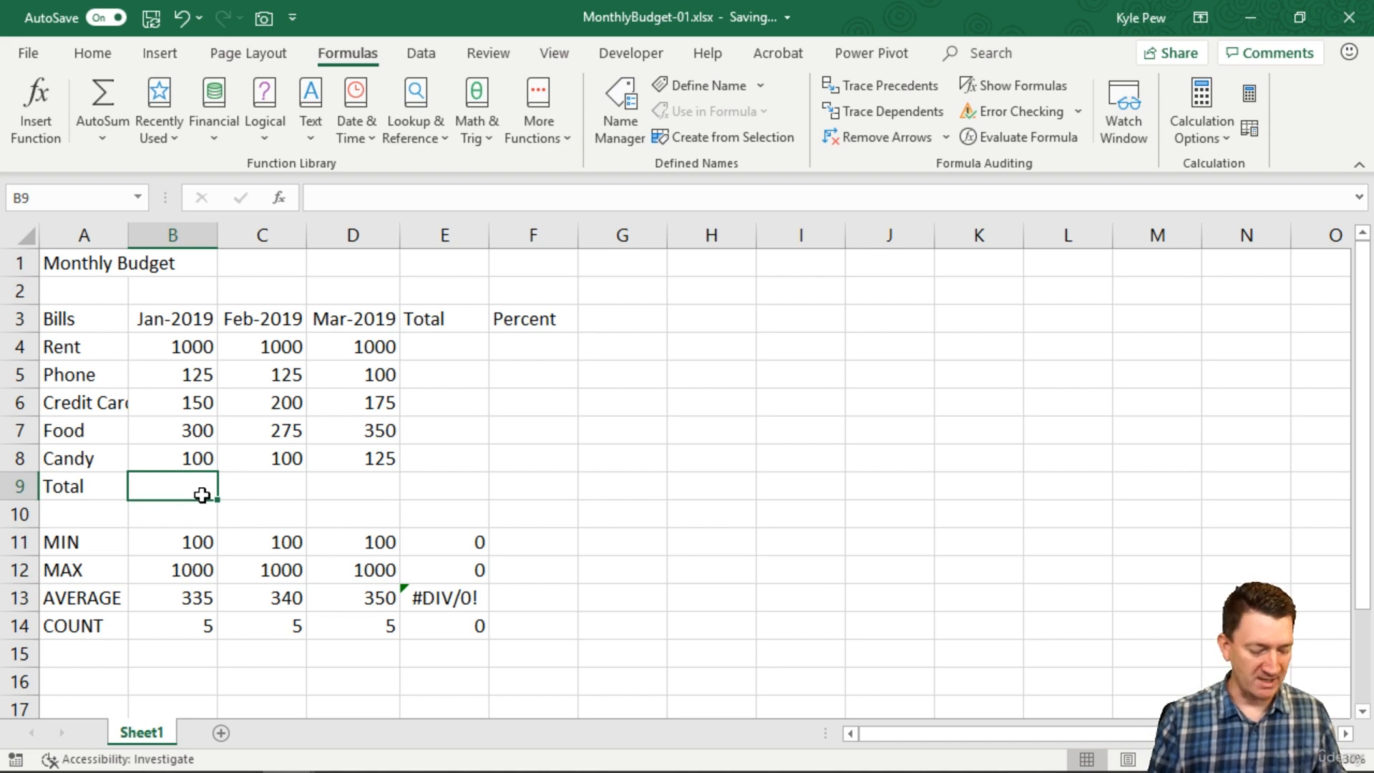
pyautogui.press('alt')
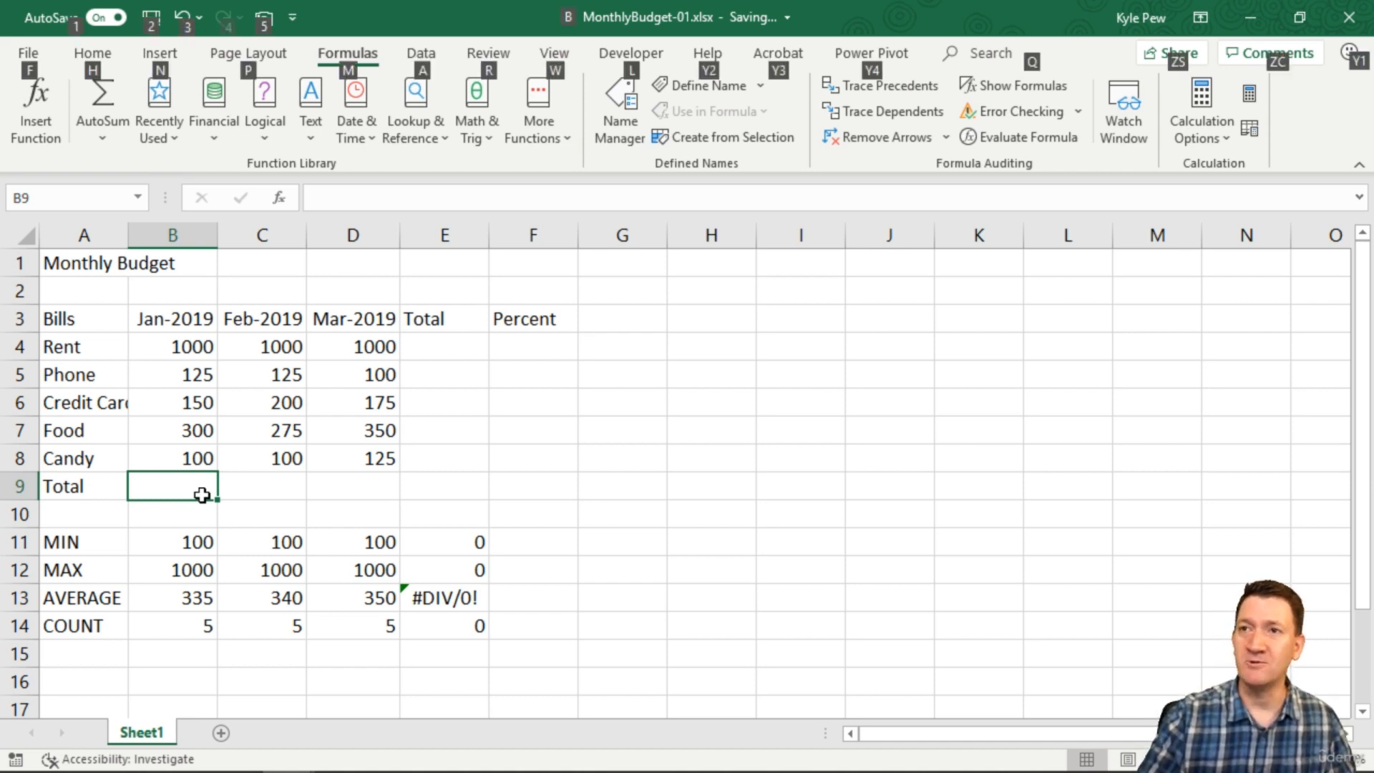
pyautogui.hotkey('alt', '=')
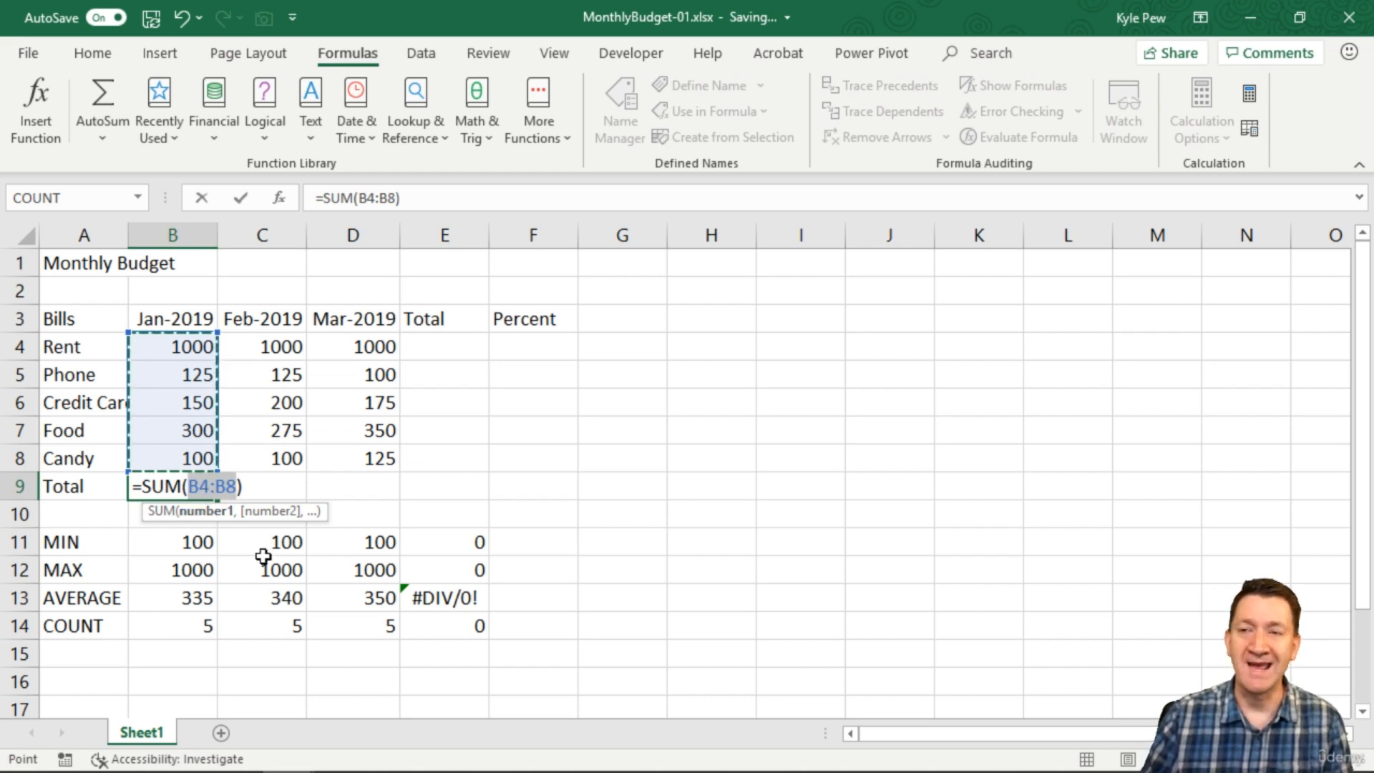
pyautogui.press('Return')
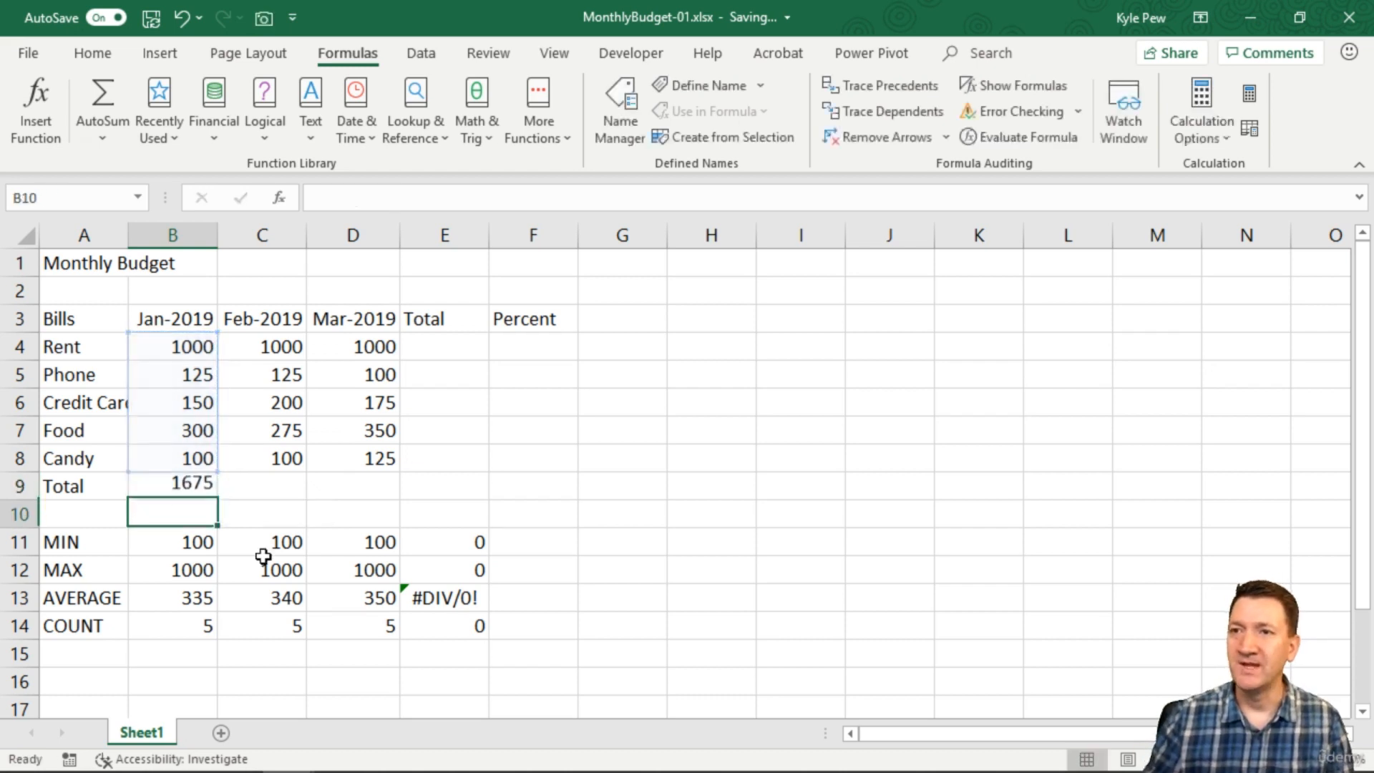
# Ignore the omitted adjacent cells error on the January total in B9
pyautogui.click(191, 486)
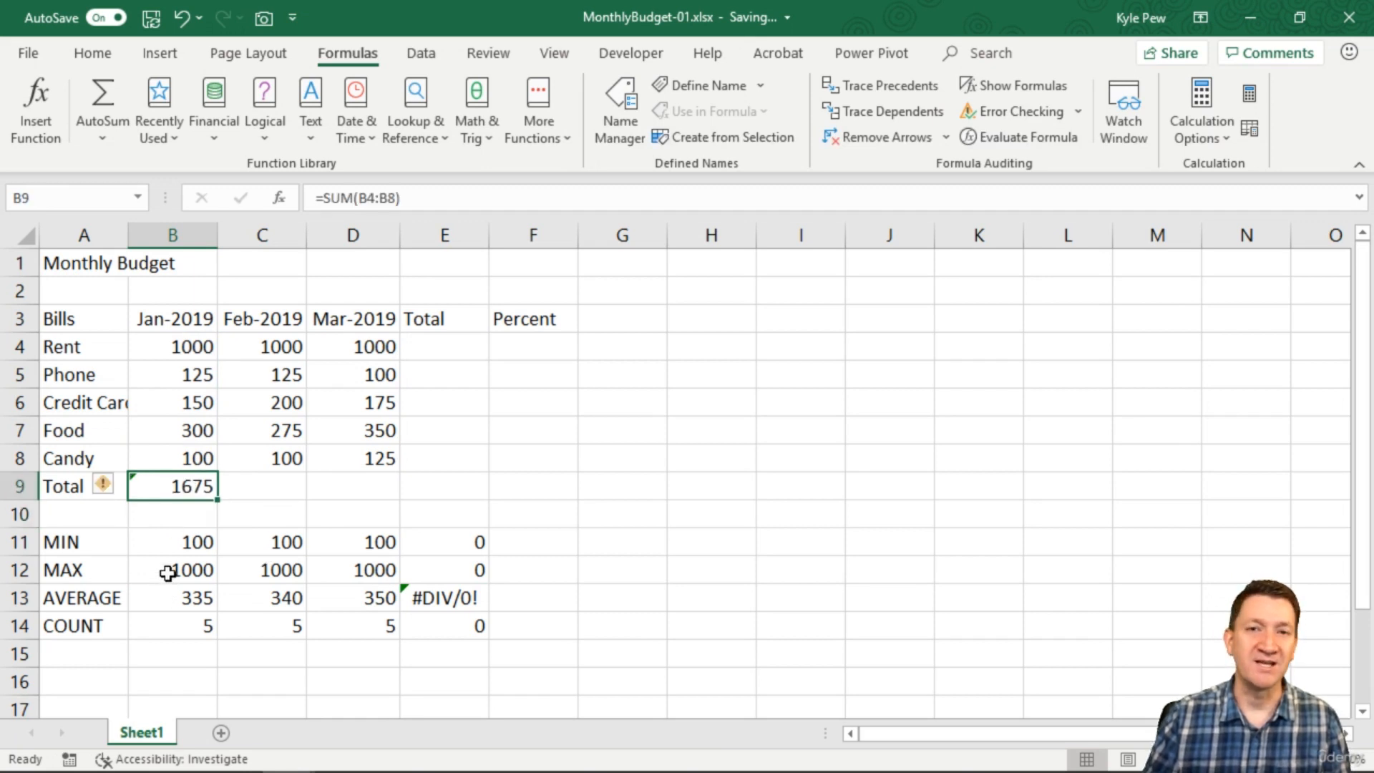
pyautogui.click(109, 487)
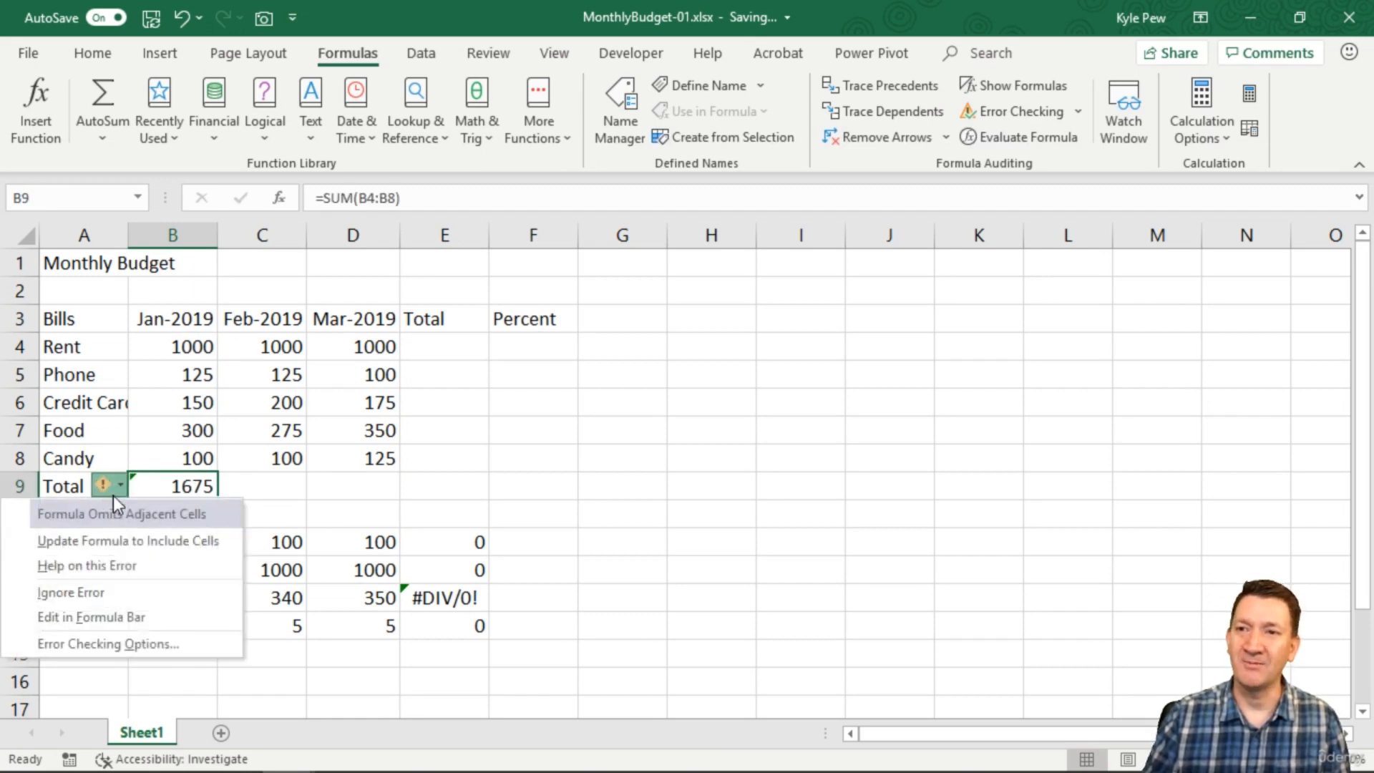
pyautogui.click(97, 591)
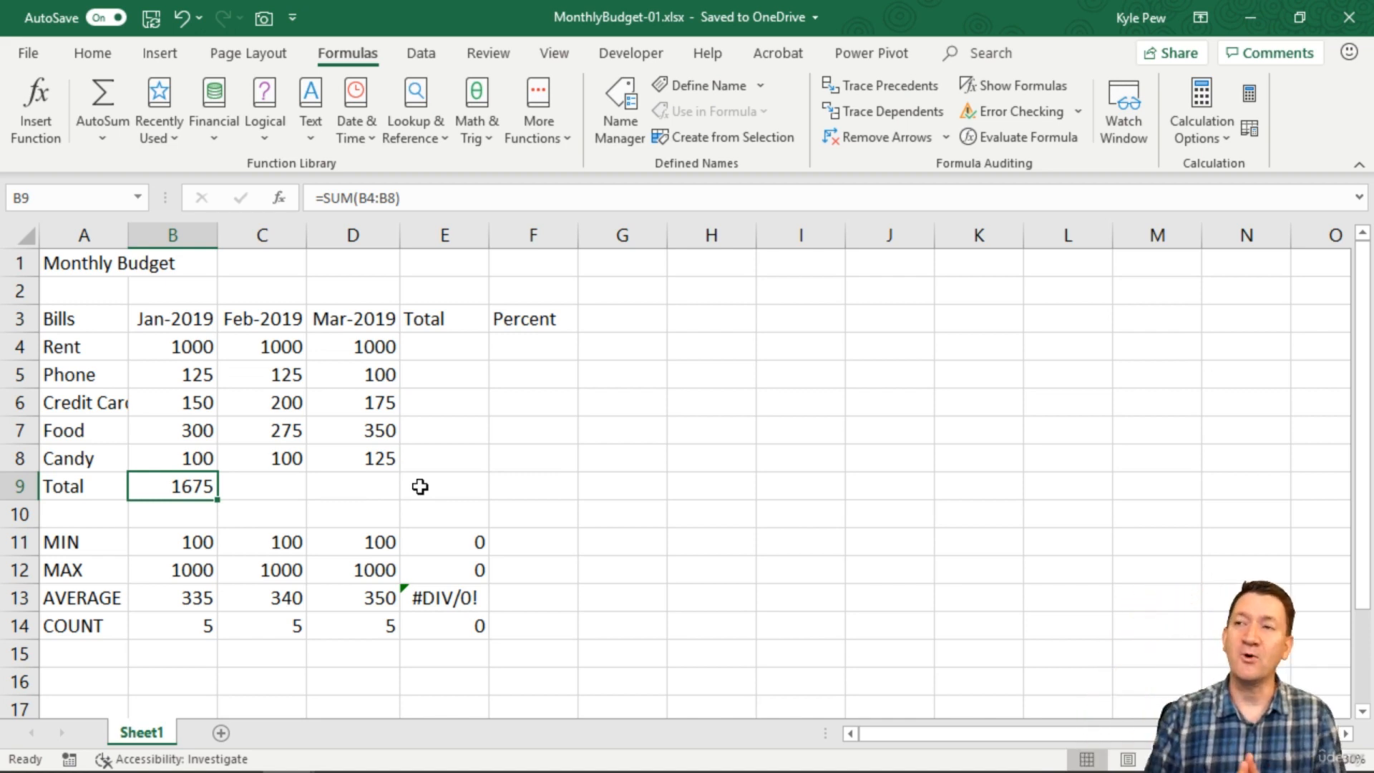
pyautogui.click(531, 346)
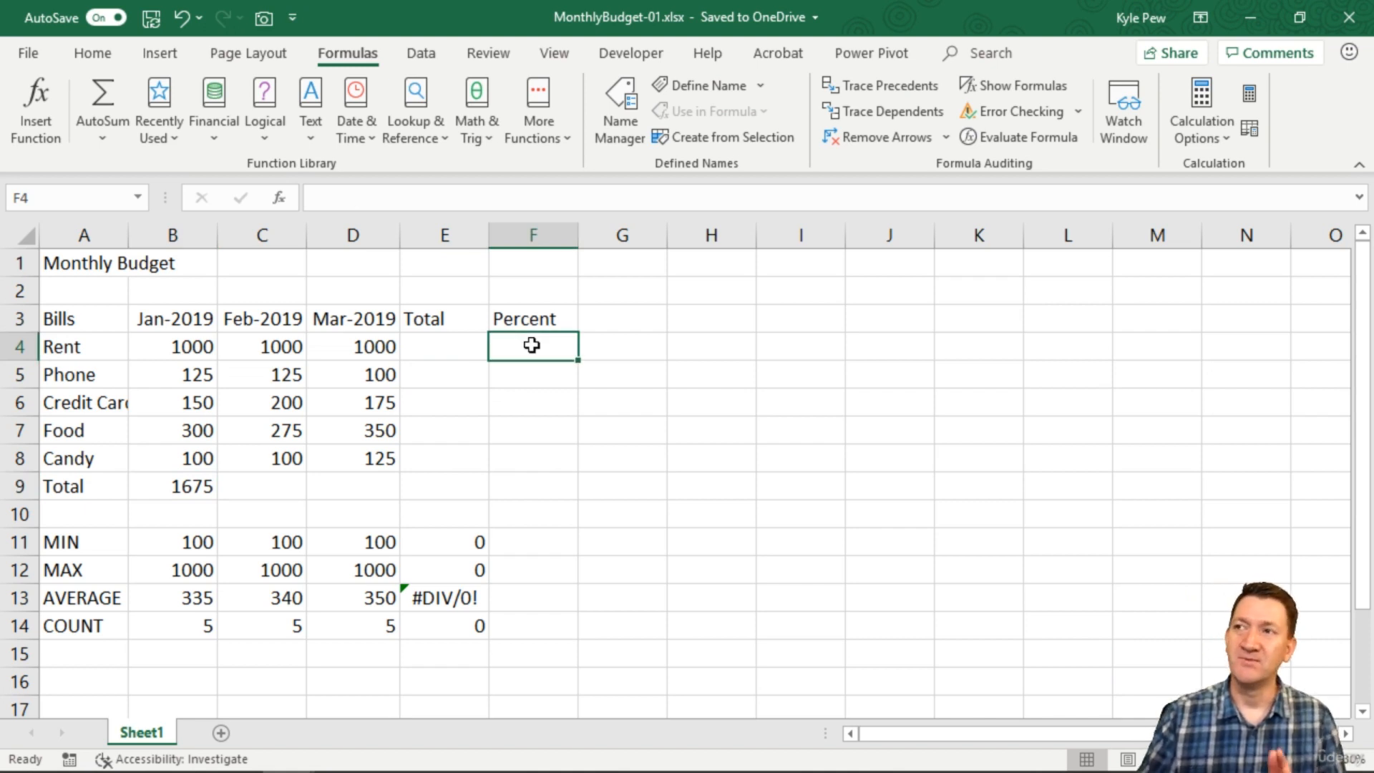
pyautogui.click(544, 371)
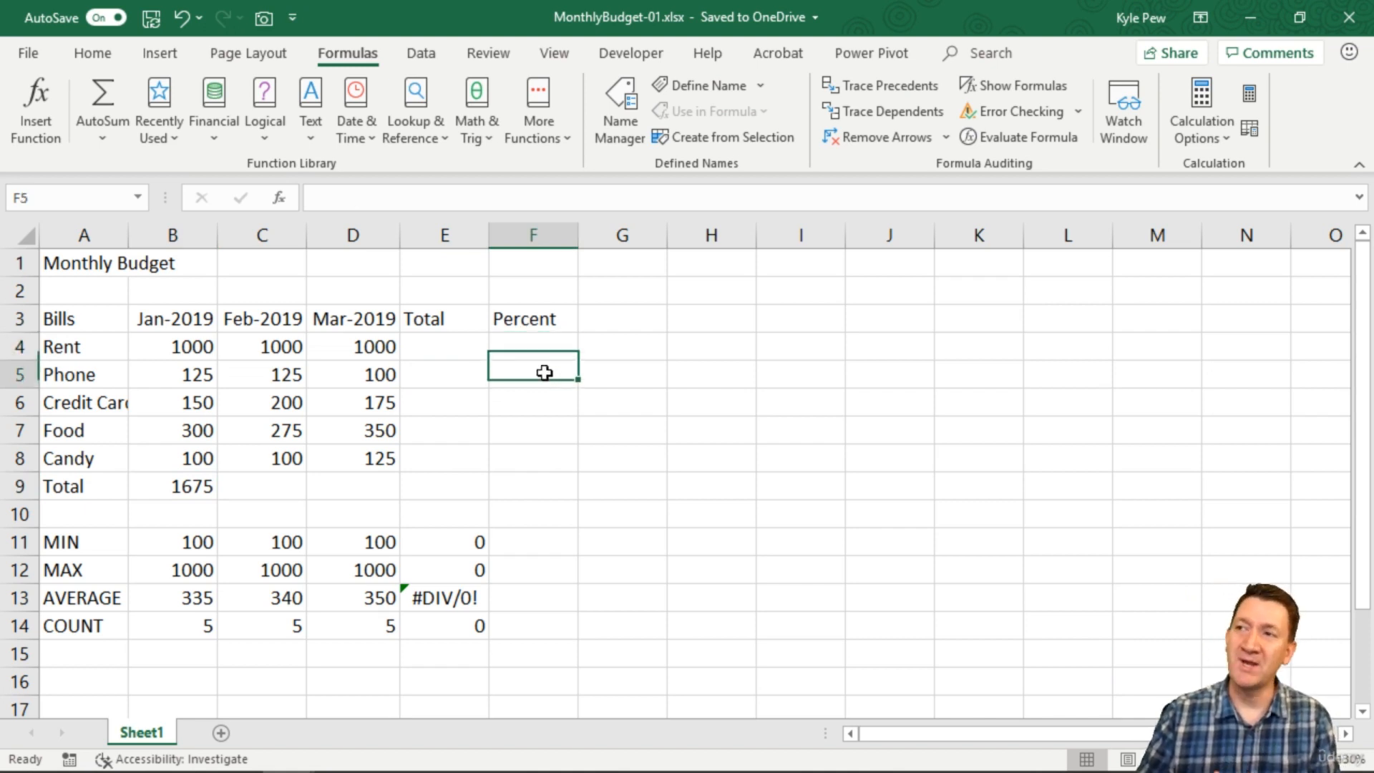
pyautogui.click(535, 402)
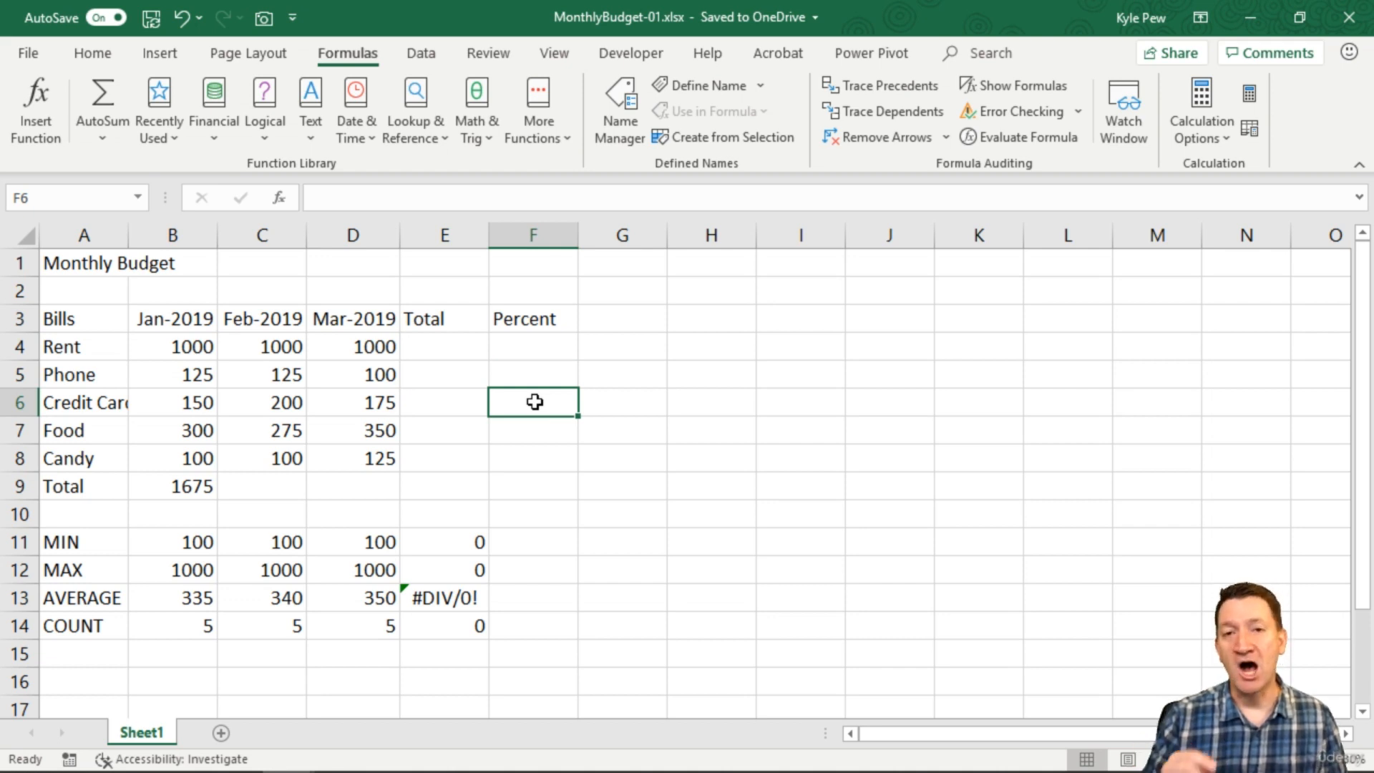
# Fill the January total formula from B9 across to E9
pyautogui.click(191, 485)
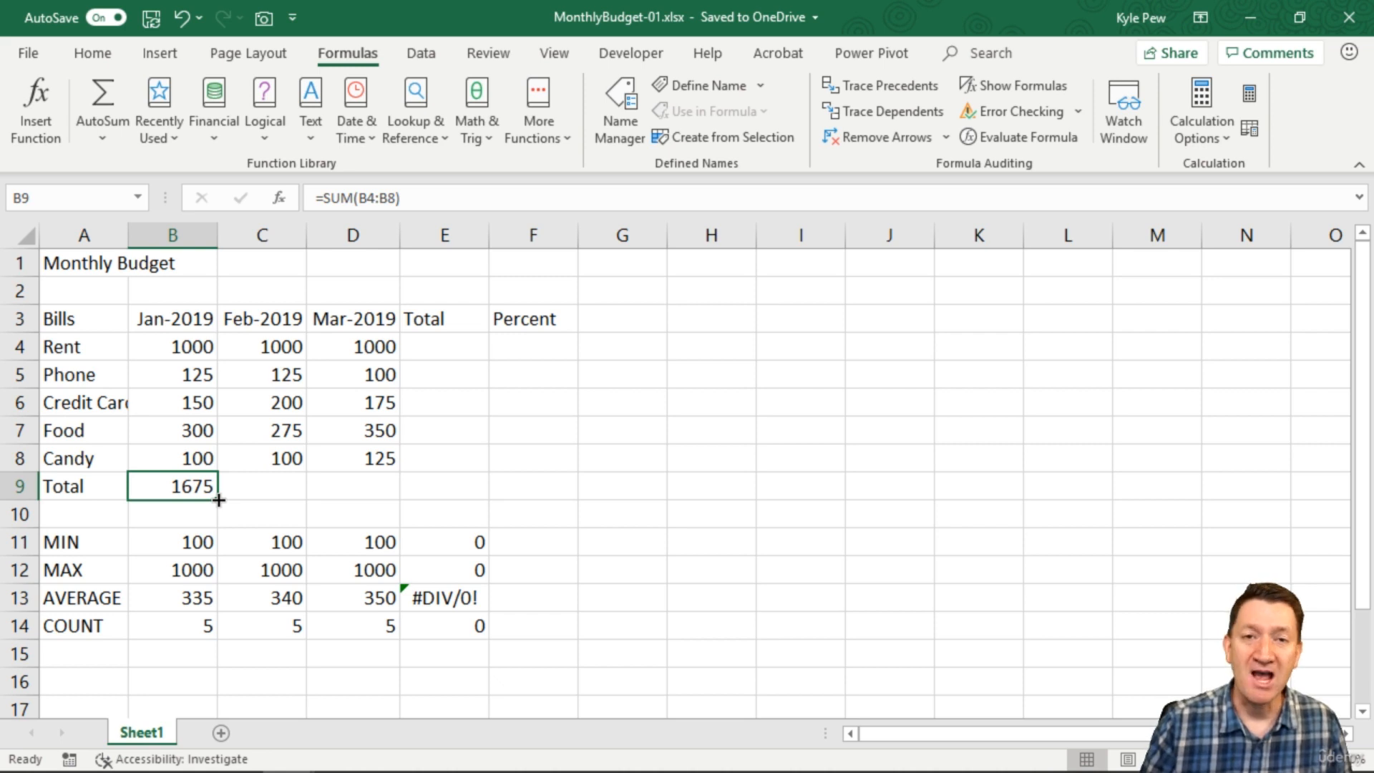
pyautogui.moveTo(218, 499); pyautogui.dragTo(482, 500)
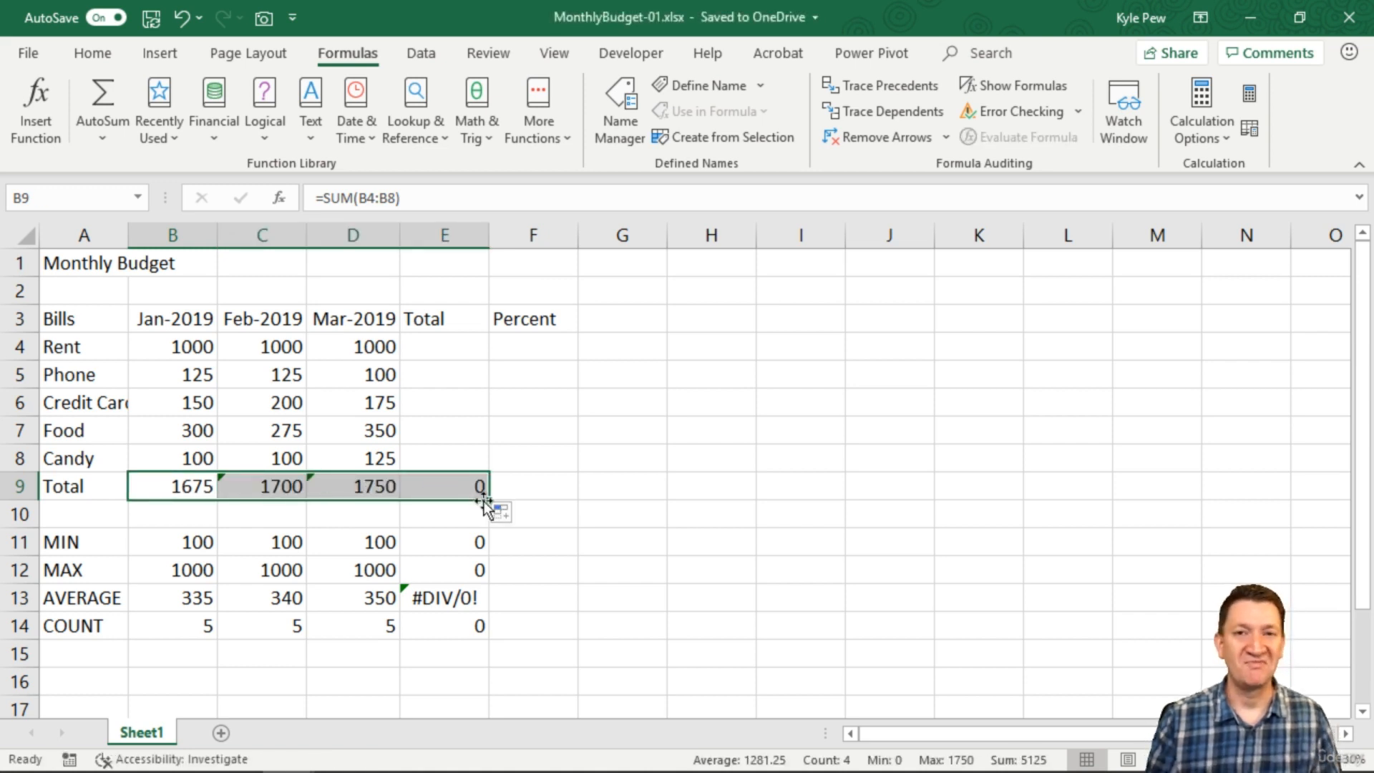
# Total the Rent row in E4 with AutoSum over B4:D4 and fill the formula down to E8
pyautogui.click(437, 346)
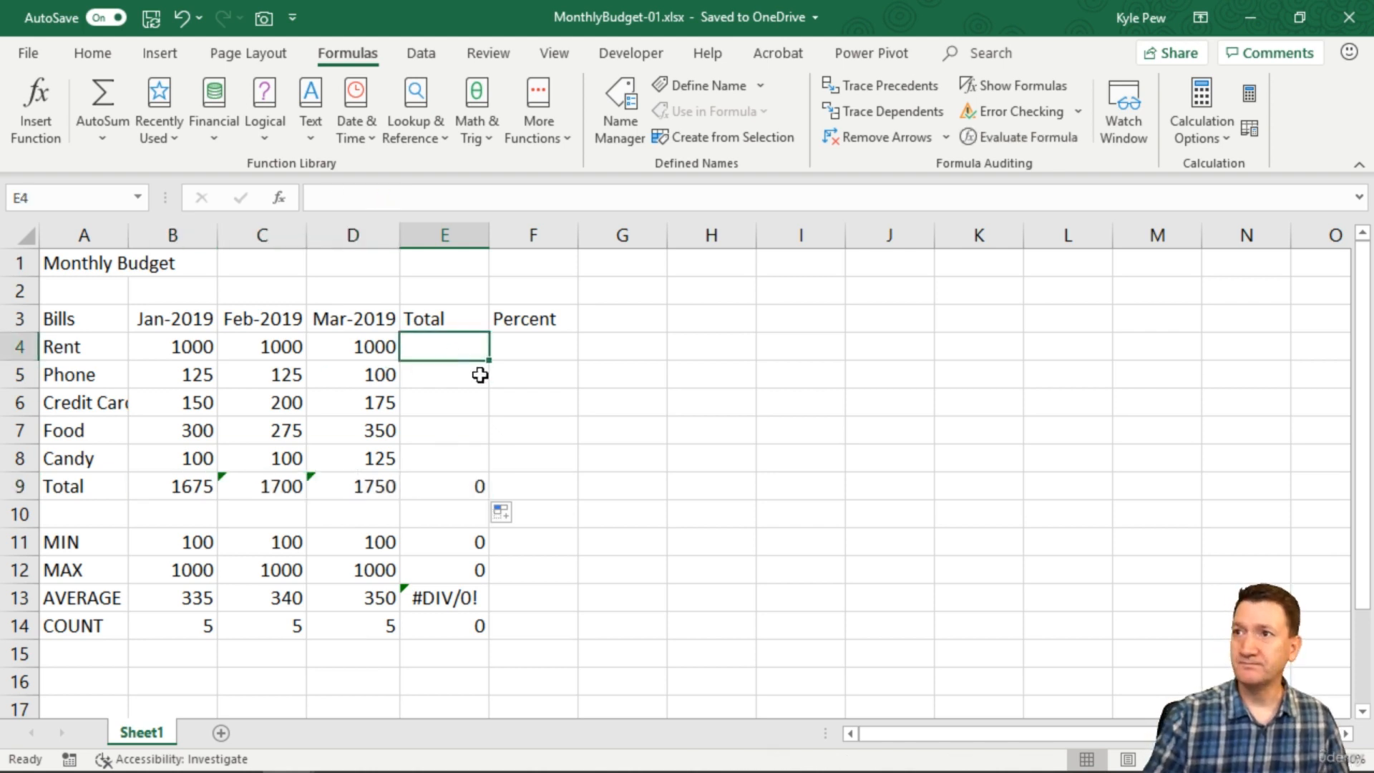
pyautogui.hotkey('alt', '=')
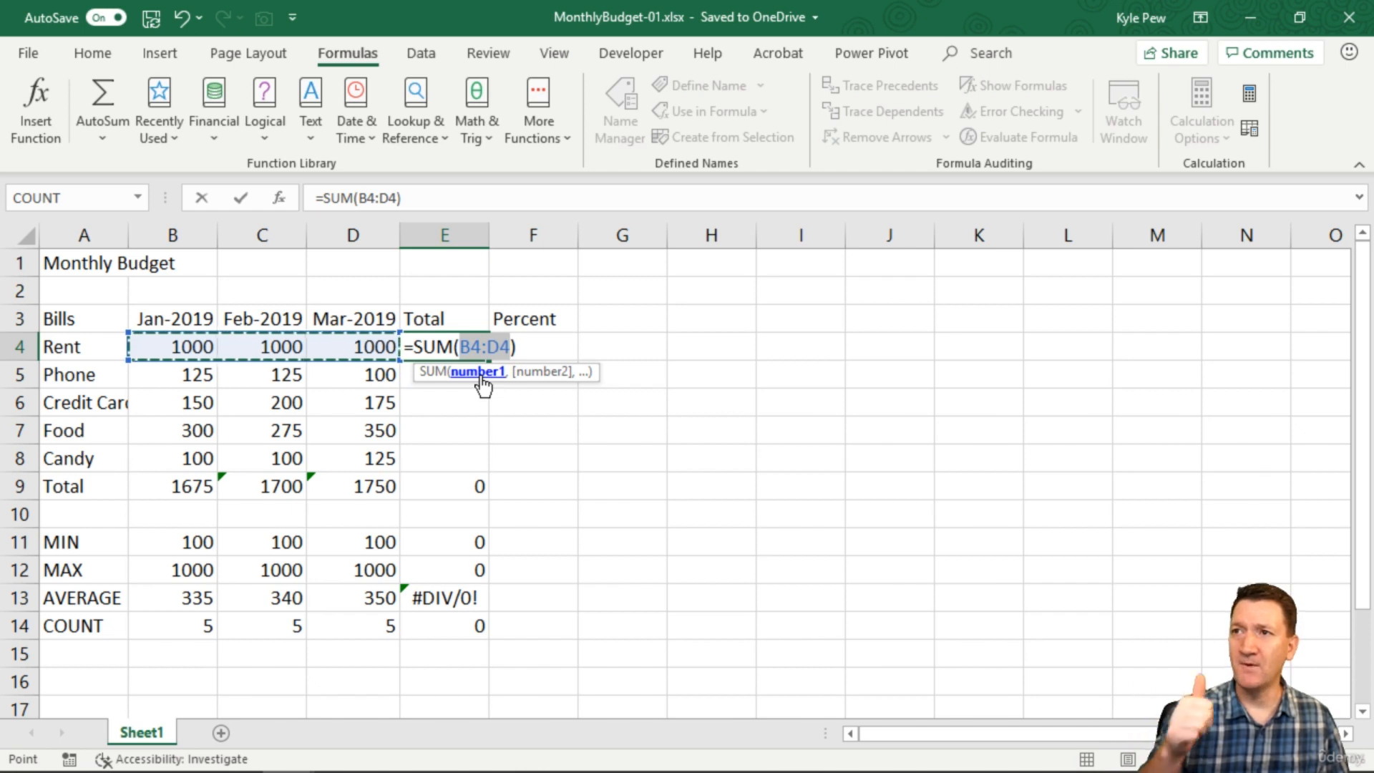
pyautogui.press('Return')
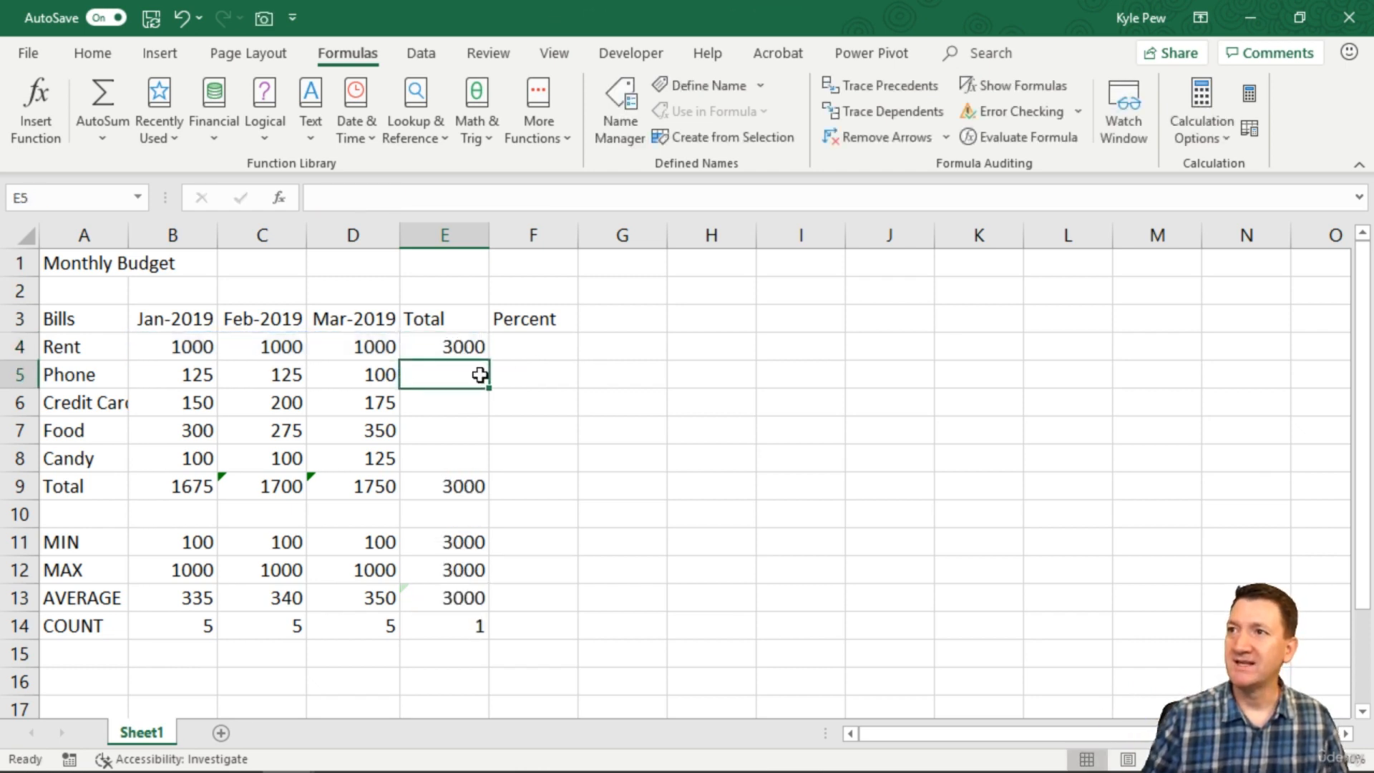
pyautogui.click(465, 347)
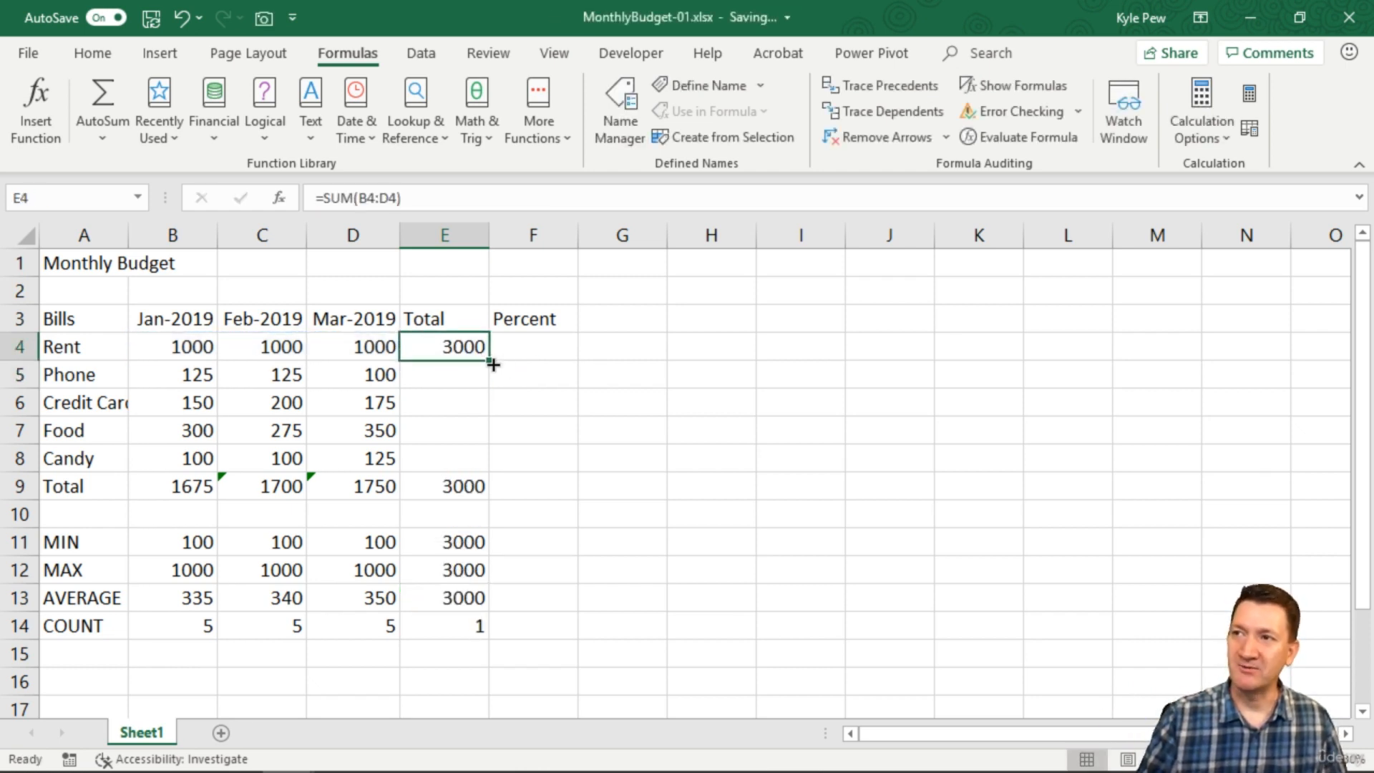
pyautogui.moveTo(493, 365); pyautogui.dragTo(484, 469)
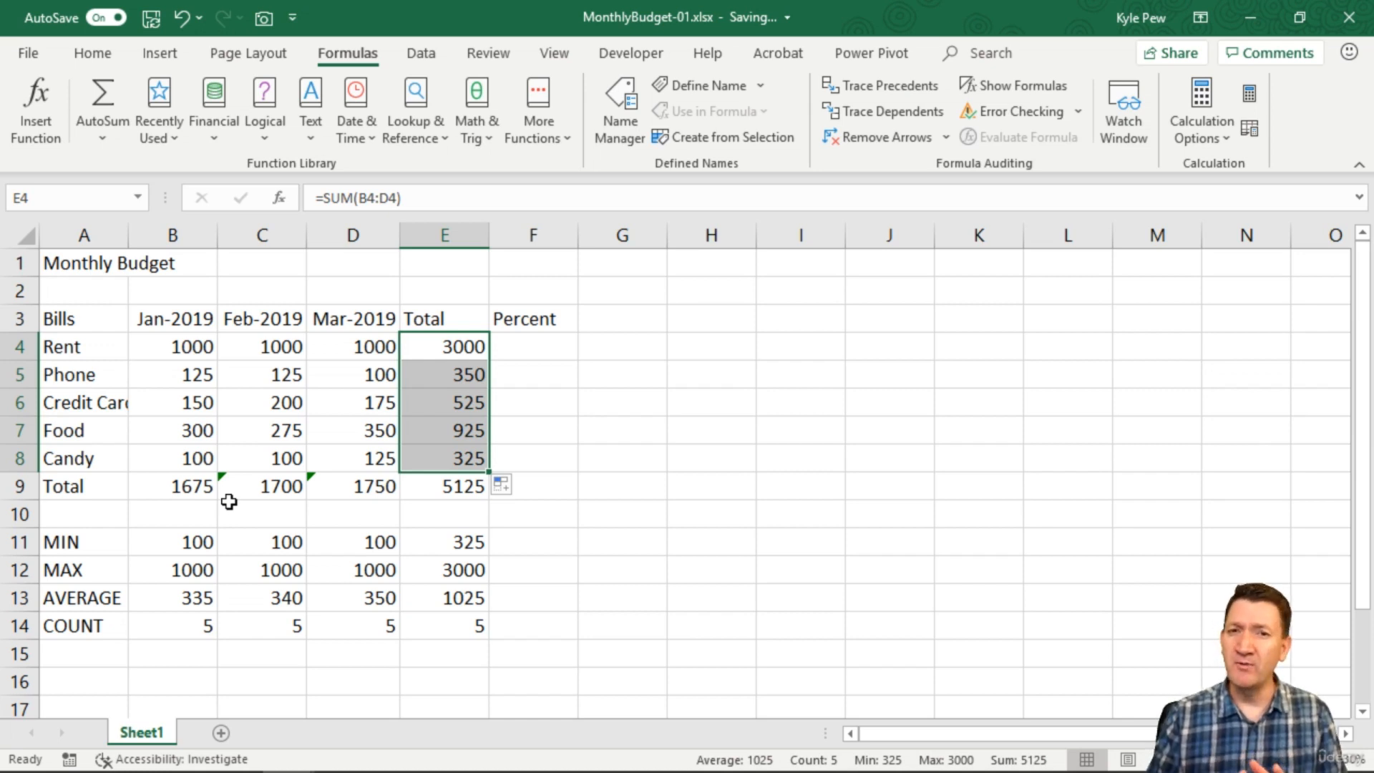
# Ignore the omitted adjacent cells errors on the February and March totals in C9:D9
pyautogui.click(193, 488)
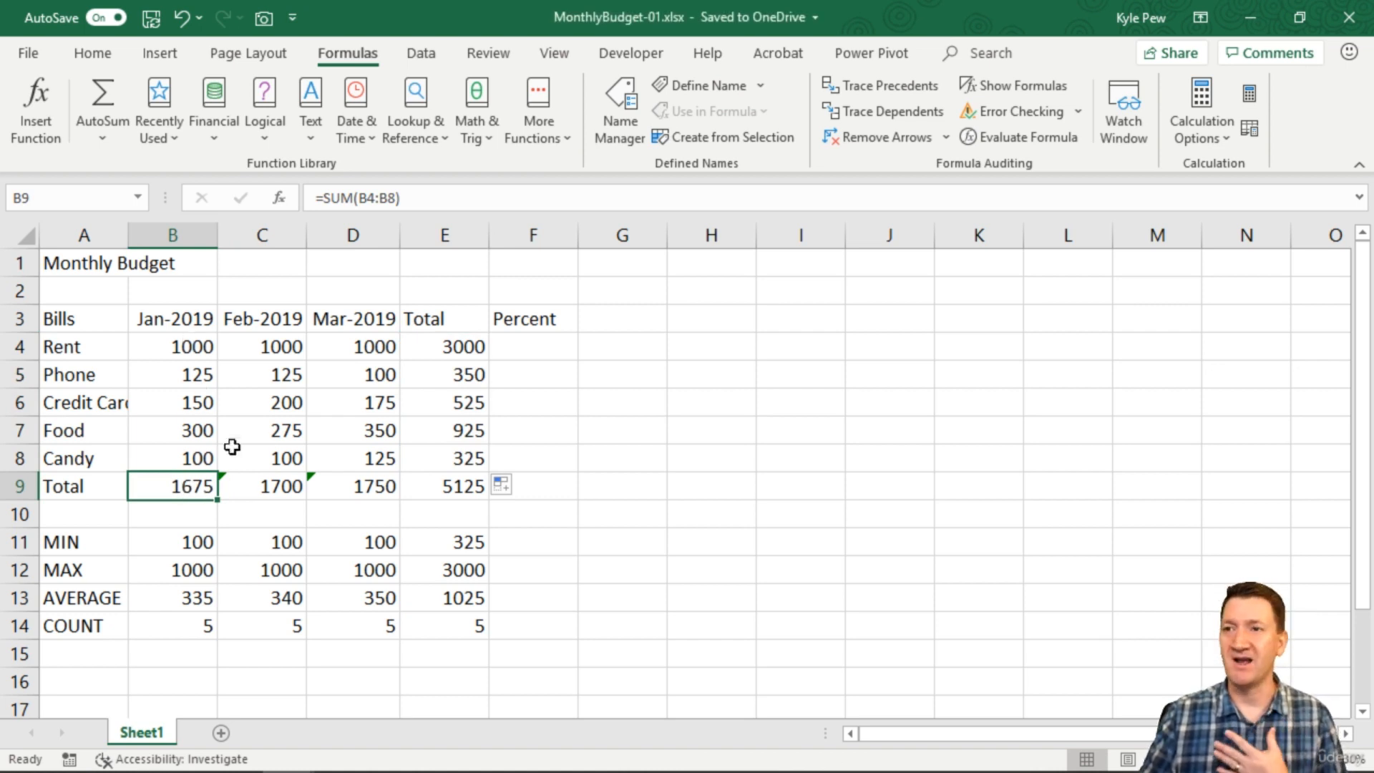
pyautogui.click(262, 494)
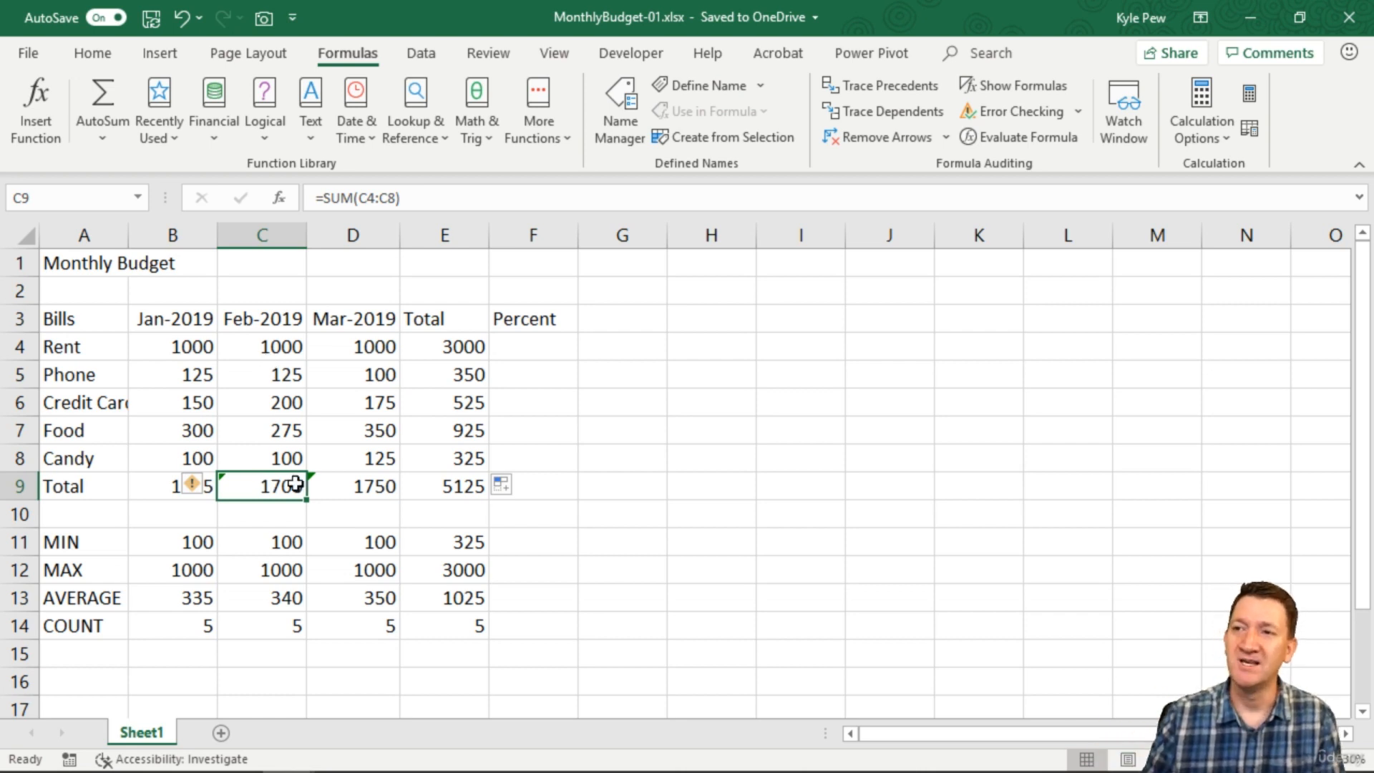
pyautogui.moveTo(297, 484); pyautogui.dragTo(314, 485)
pyautogui.click(192, 486)
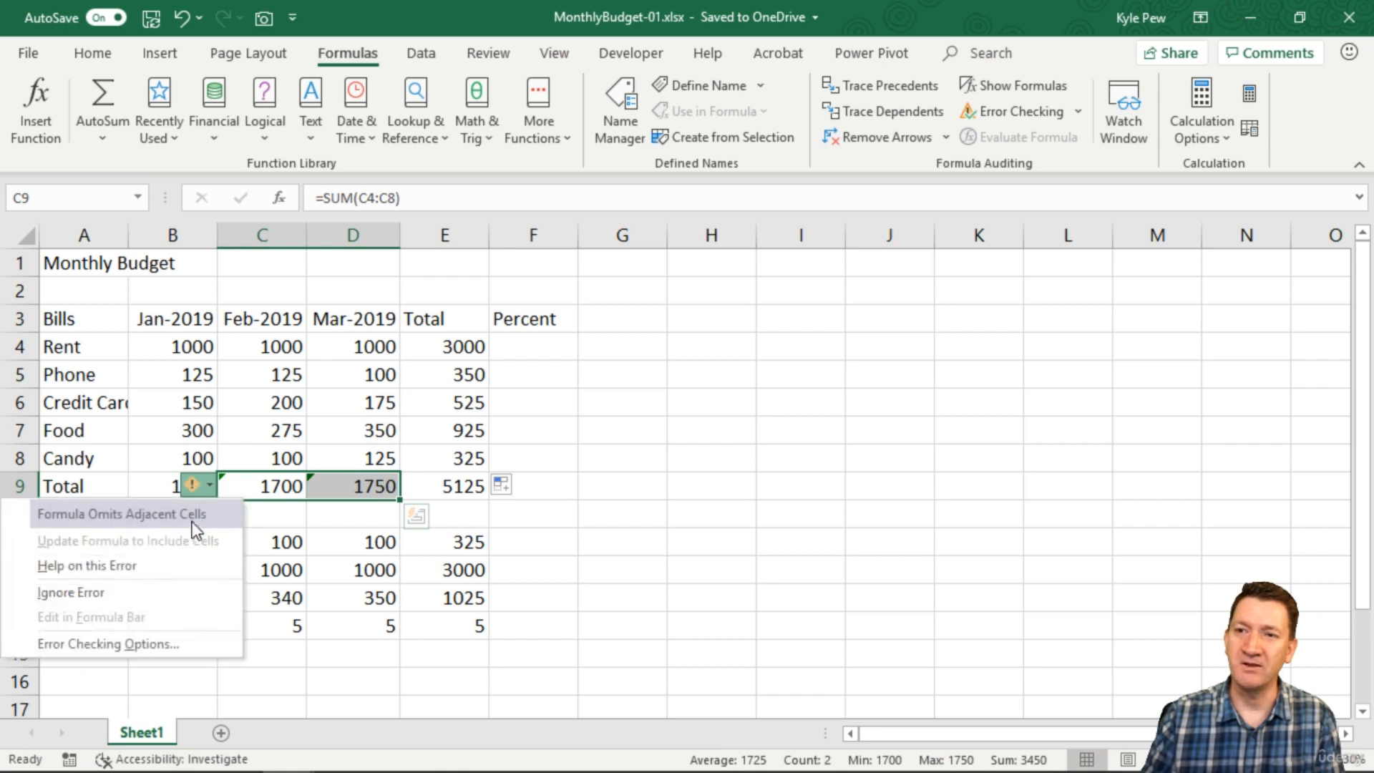
pyautogui.click(63, 592)
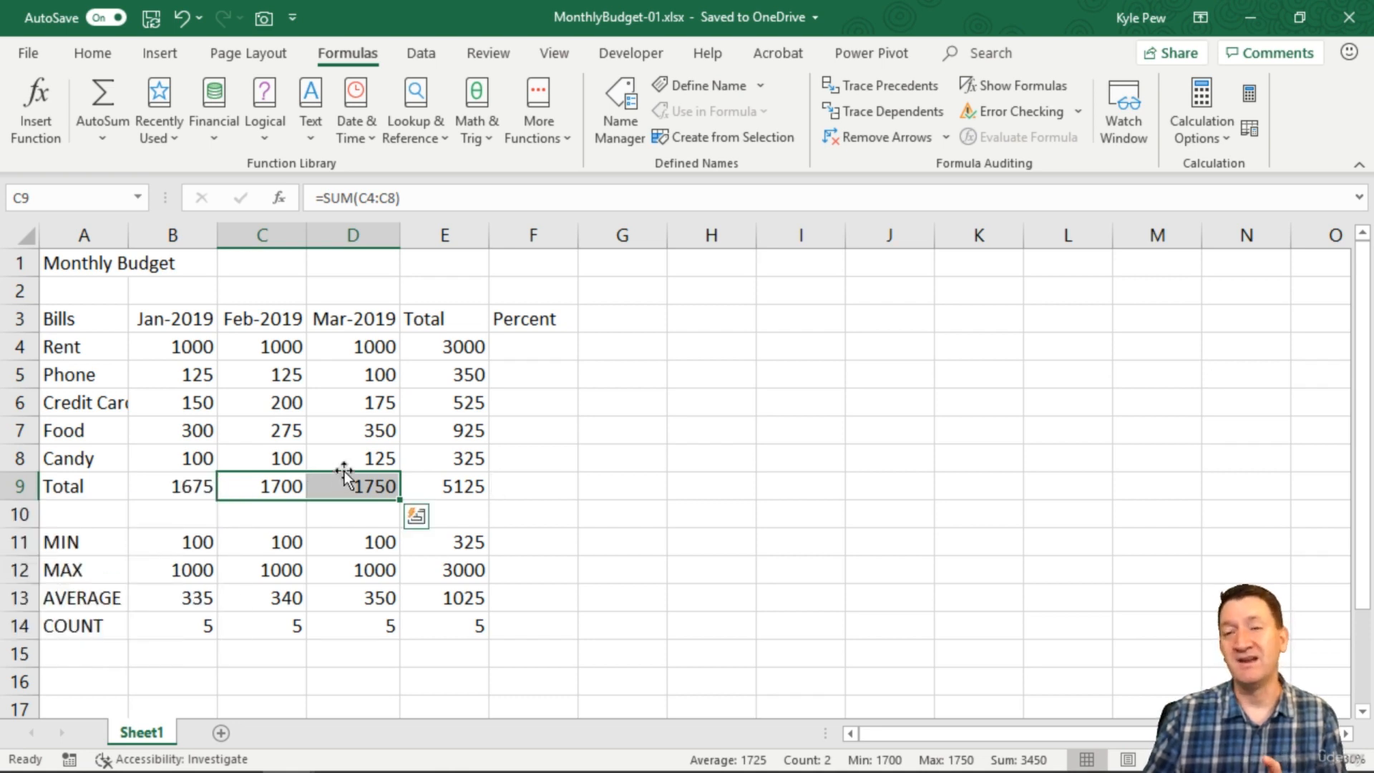
# Select the Percent cell for Rent, F4
pyautogui.click(531, 347)
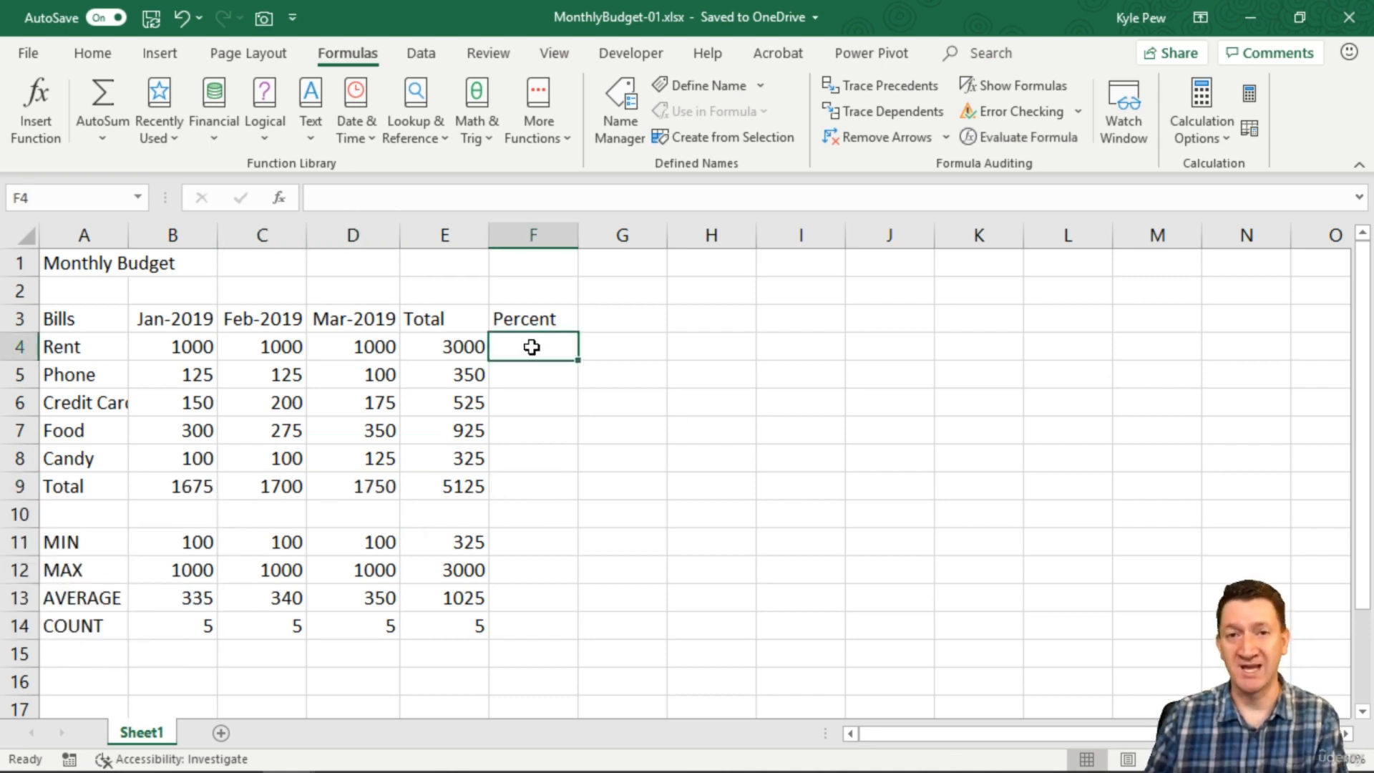